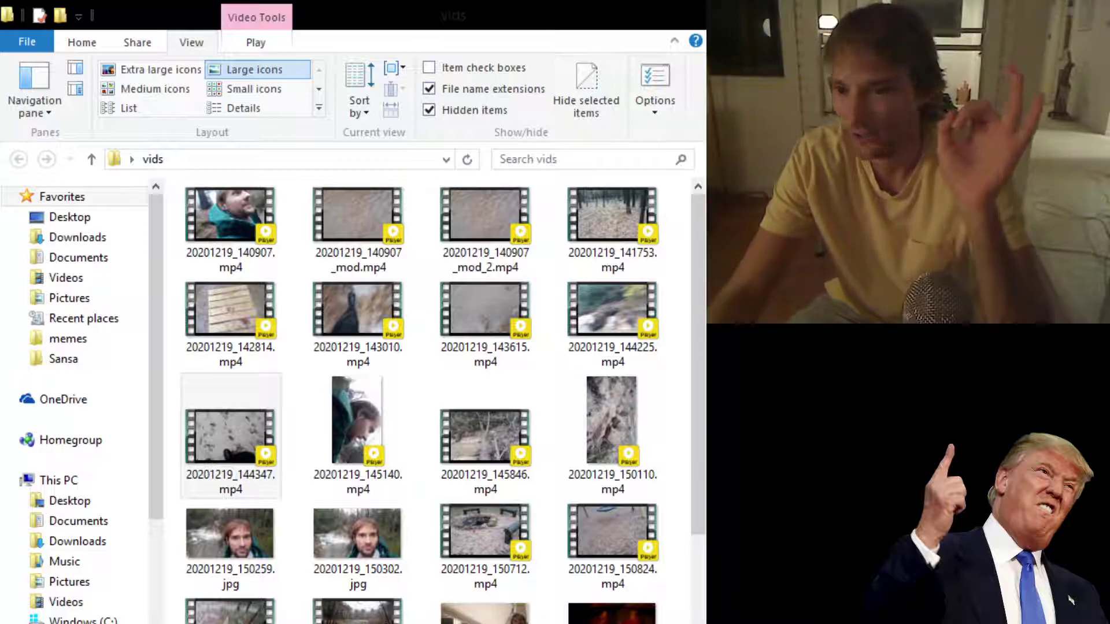
Look over the vids folder clips, ending with 20201219_144347.mp4 selected
{"action": "left_click", "coordinate": [230, 438]}
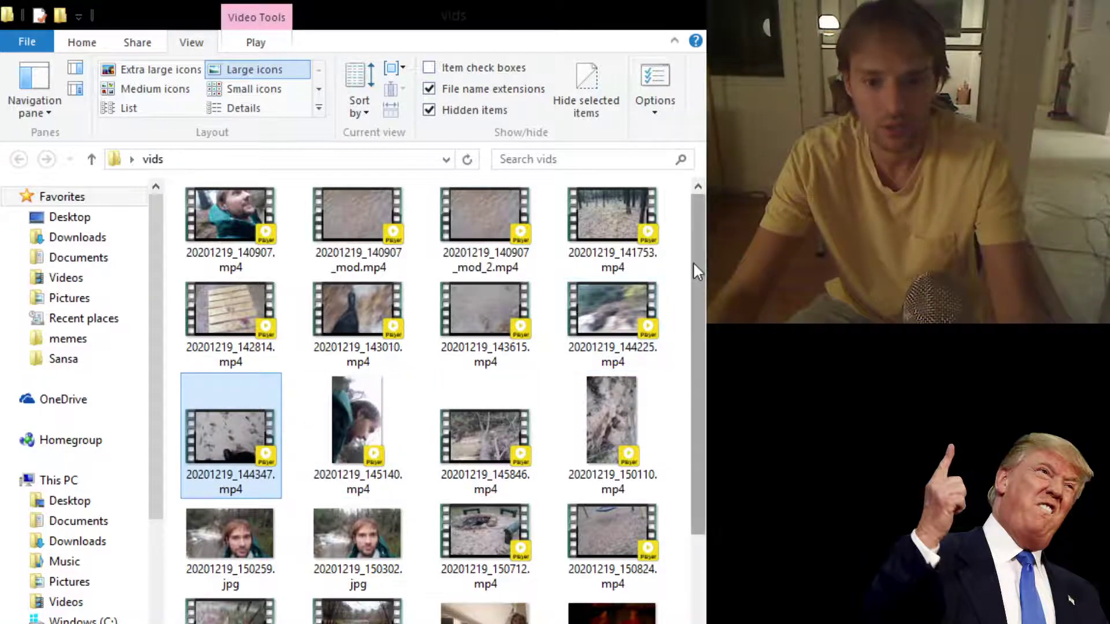
{"action": "mouse_move", "coordinate": [694, 287]}
{"action": "left_mouse_down"}
{"action": "mouse_move", "coordinate": [688, 354]}
{"action": "mouse_move", "coordinate": [691, 261]}
{"action": "left_mouse_up"}
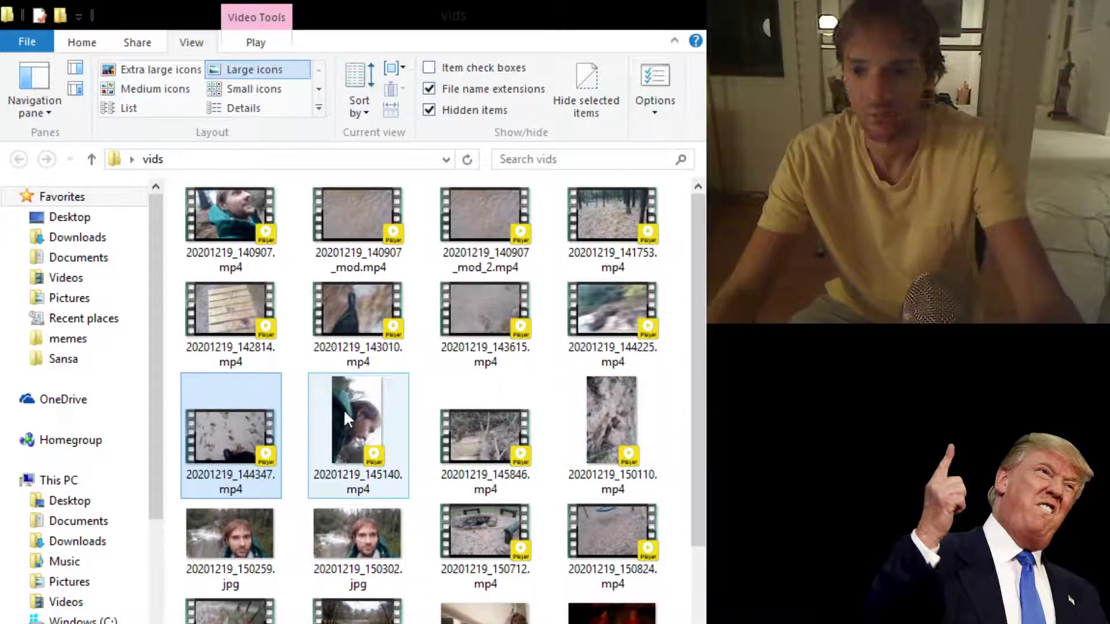
{"action": "left_click", "coordinate": [371, 438]}
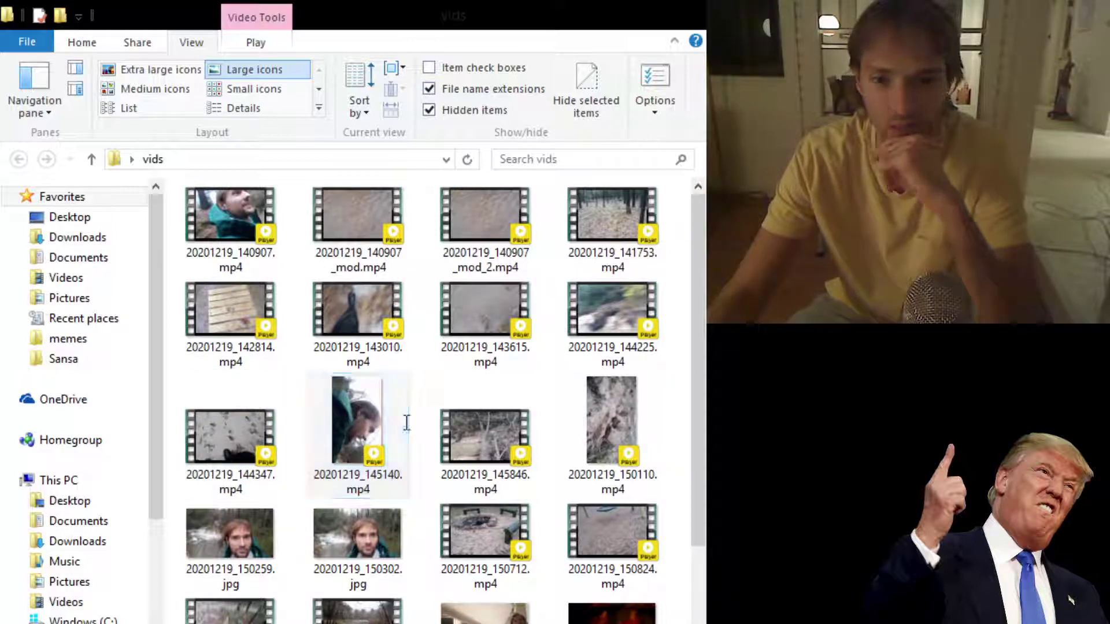
{"action": "left_click", "coordinate": [223, 427]}
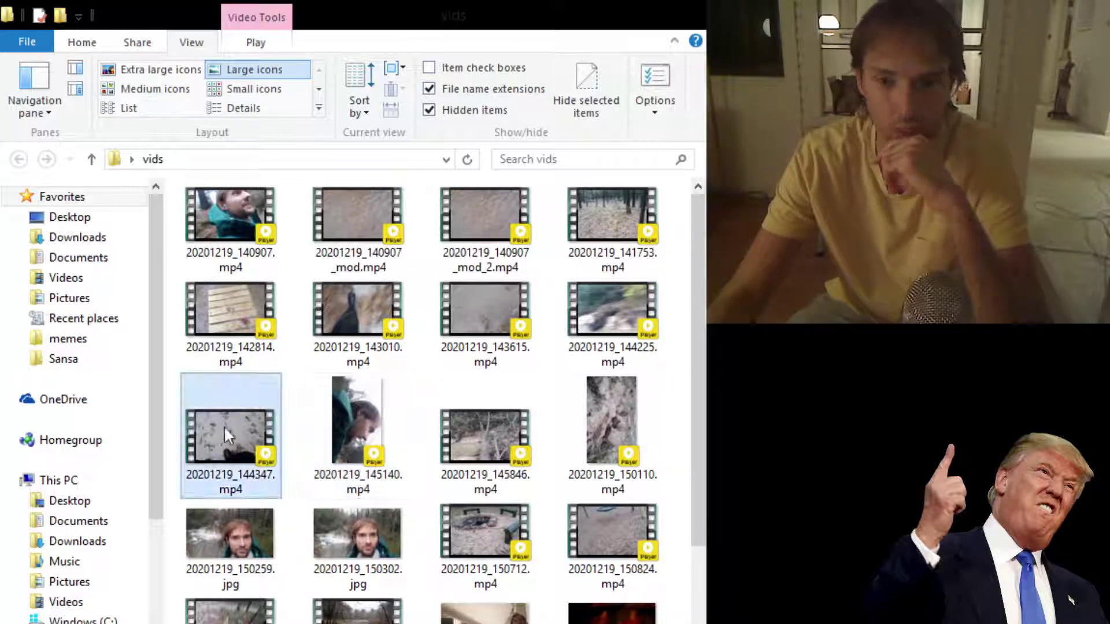
{"action": "left_click", "coordinate": [867, 390]}
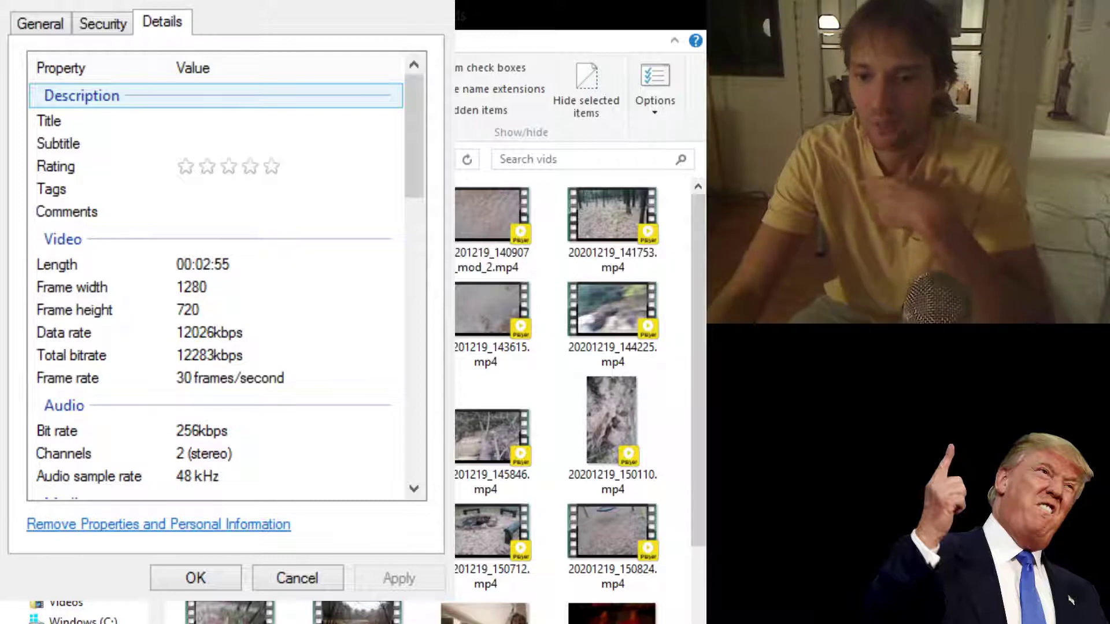
{"action": "key", "text": "Escape"}
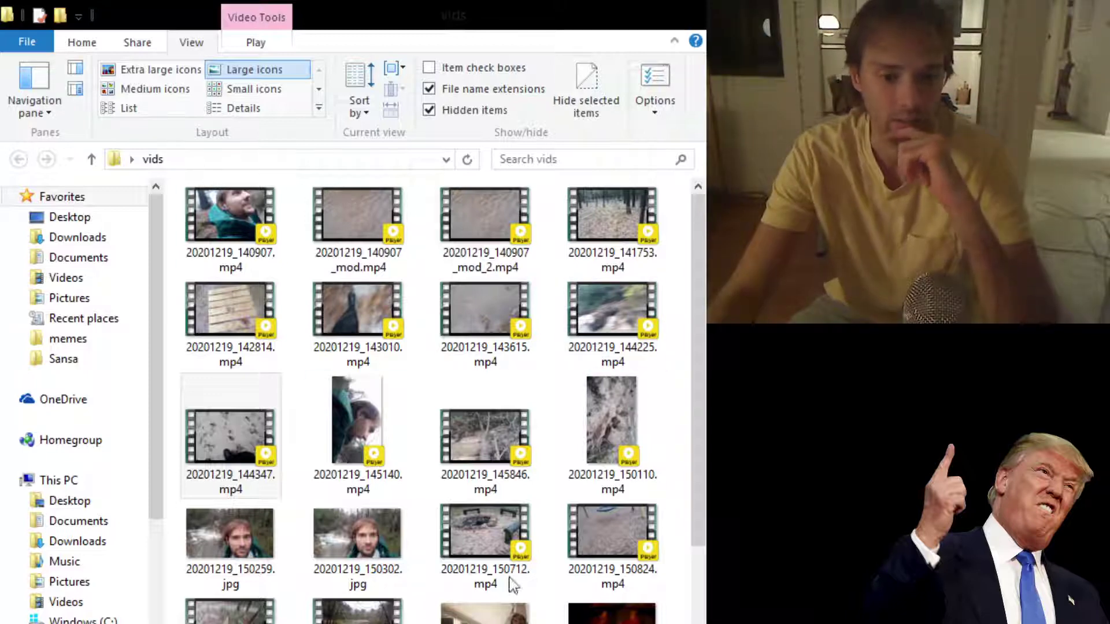
{"action": "left_click", "coordinate": [230, 435]}
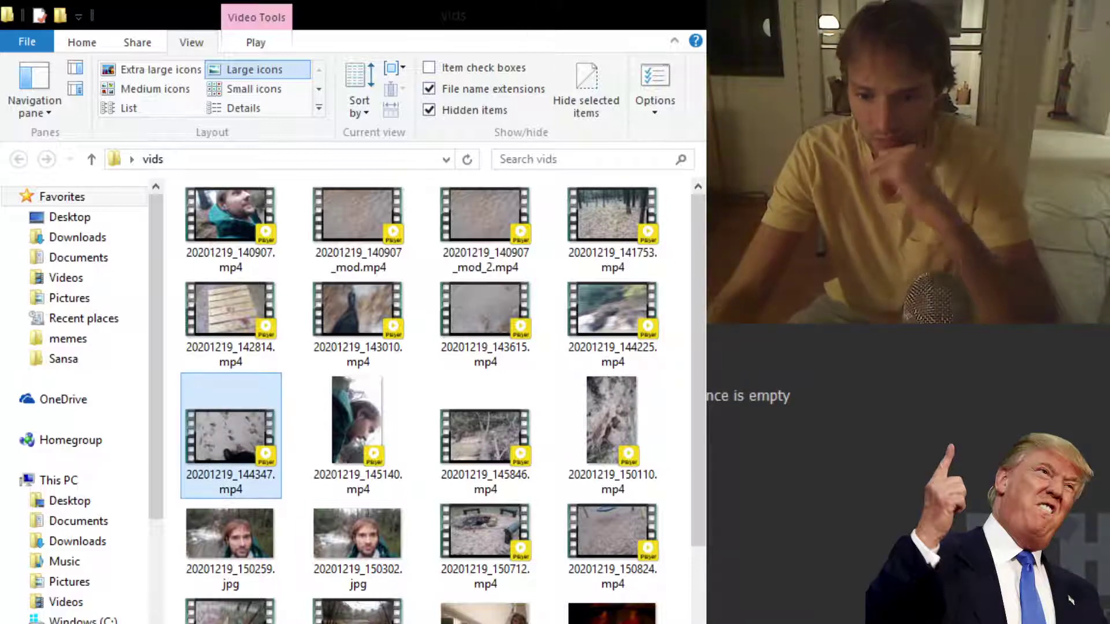
Bring VideoPad forward and narrow it so the vids folder shows beside it
{"action": "key", "text": "alt+Tab"}
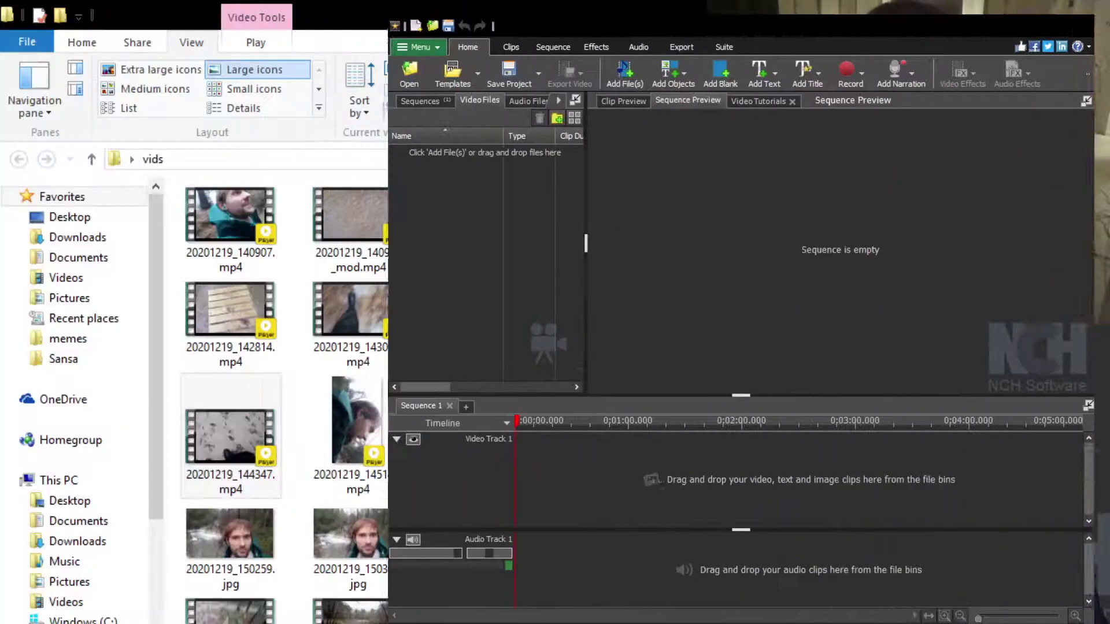
{"action": "left_click_drag", "start_coordinate": [424, 312], "coordinate": [492, 313]}
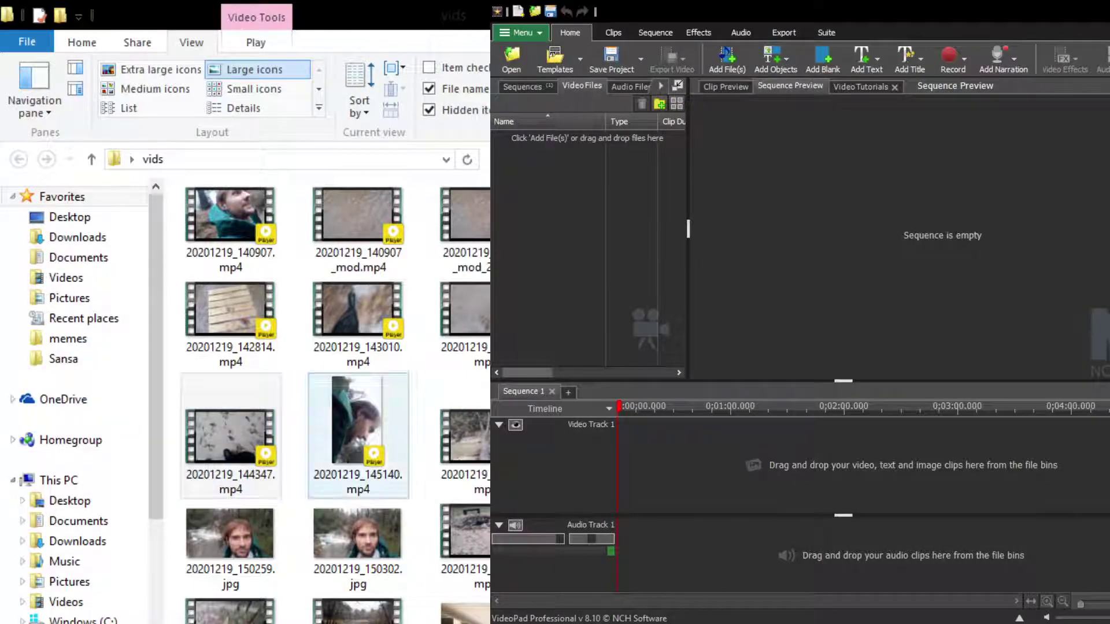
{"action": "left_click", "coordinate": [230, 434]}
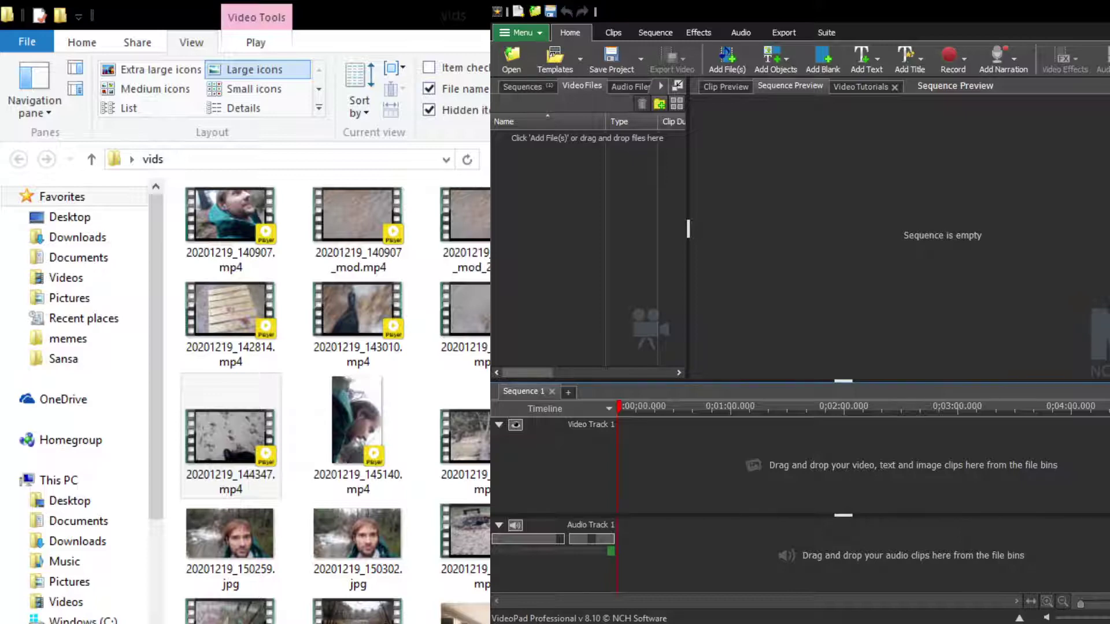
Place 20201219_144347.mp4 on Video Track 1 and append 20201219_145140.mp4 after it
{"action": "left_click_drag", "start_coordinate": [230, 442], "coordinate": [781, 469]}
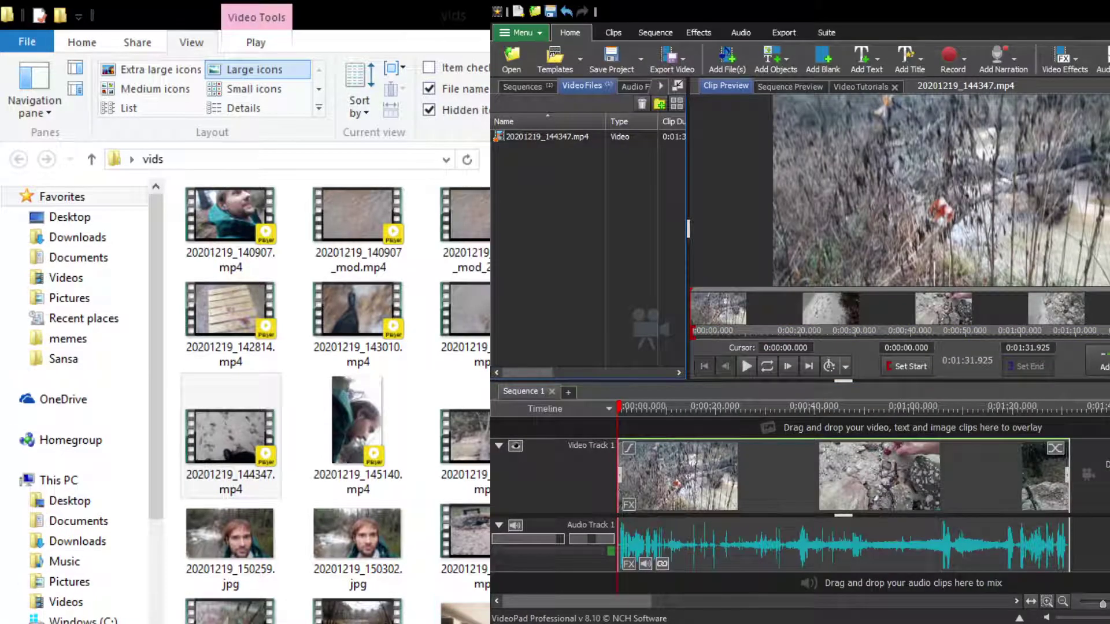
{"action": "left_click", "coordinate": [706, 473]}
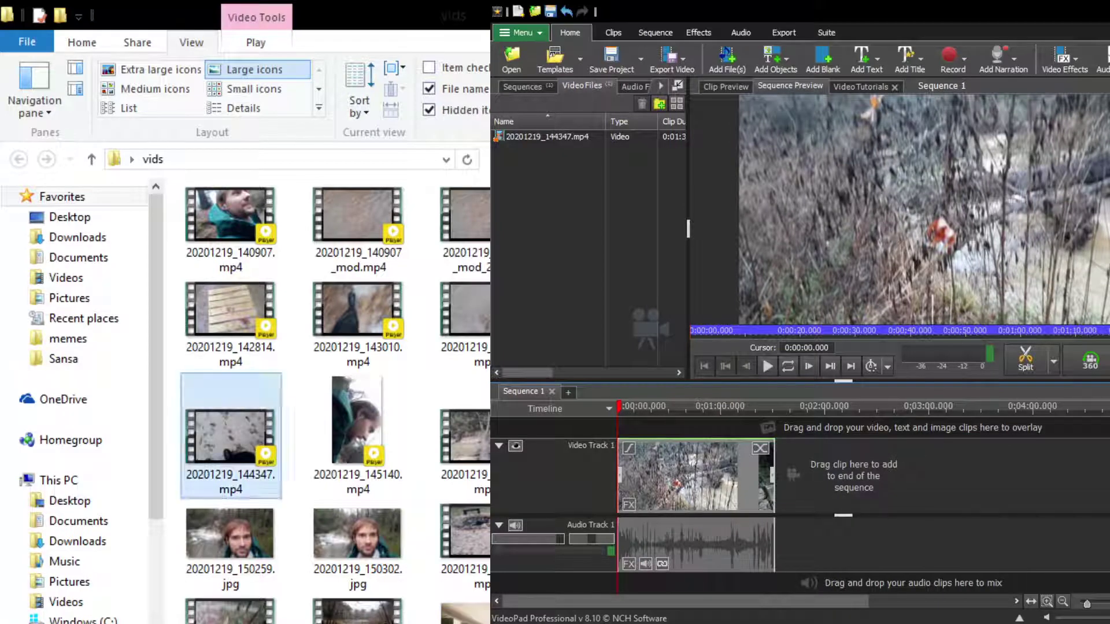
{"action": "left_click", "coordinate": [358, 434]}
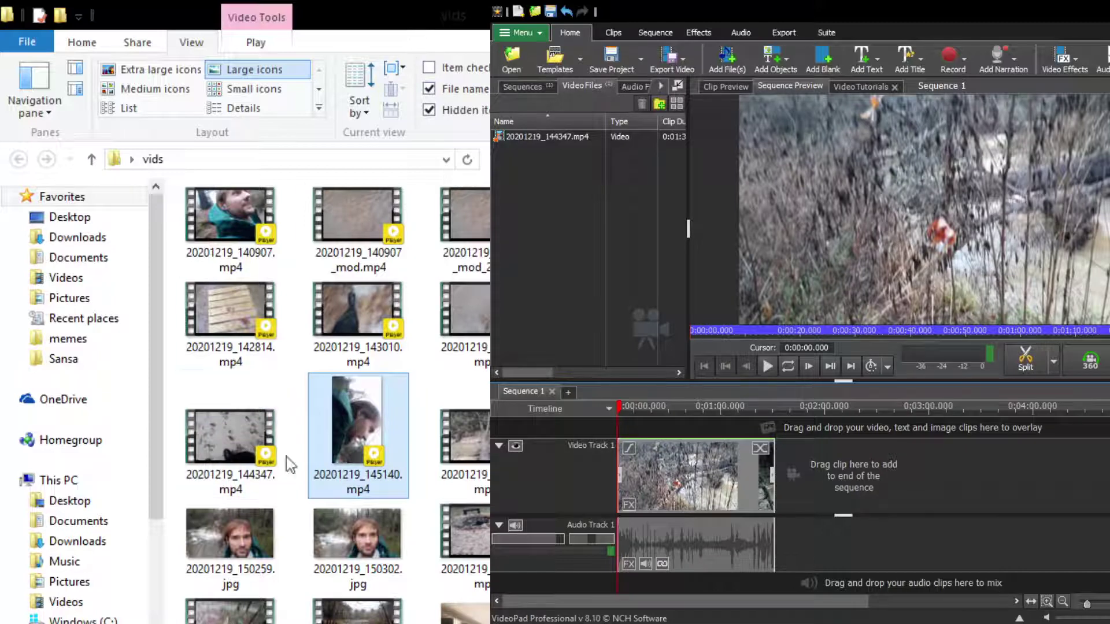
{"action": "left_click_drag", "start_coordinate": [357, 434], "coordinate": [854, 476]}
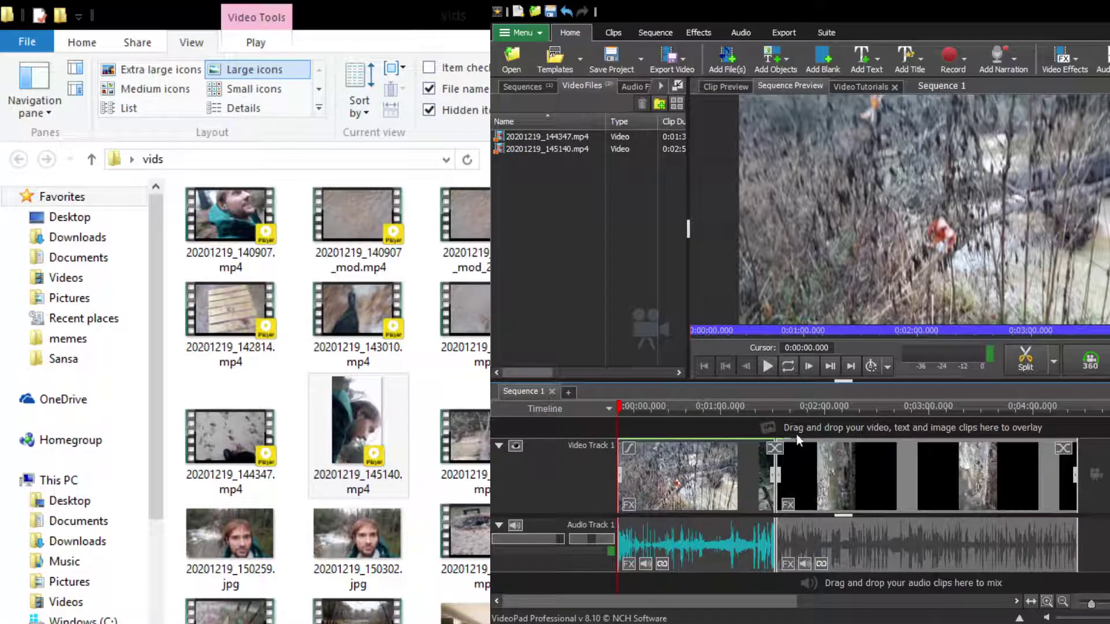
{"action": "mouse_move", "coordinate": [620, 409]}
{"action": "left_mouse_down"}
{"action": "mouse_move", "coordinate": [859, 425]}
{"action": "mouse_move", "coordinate": [844, 434]}
{"action": "left_mouse_up"}
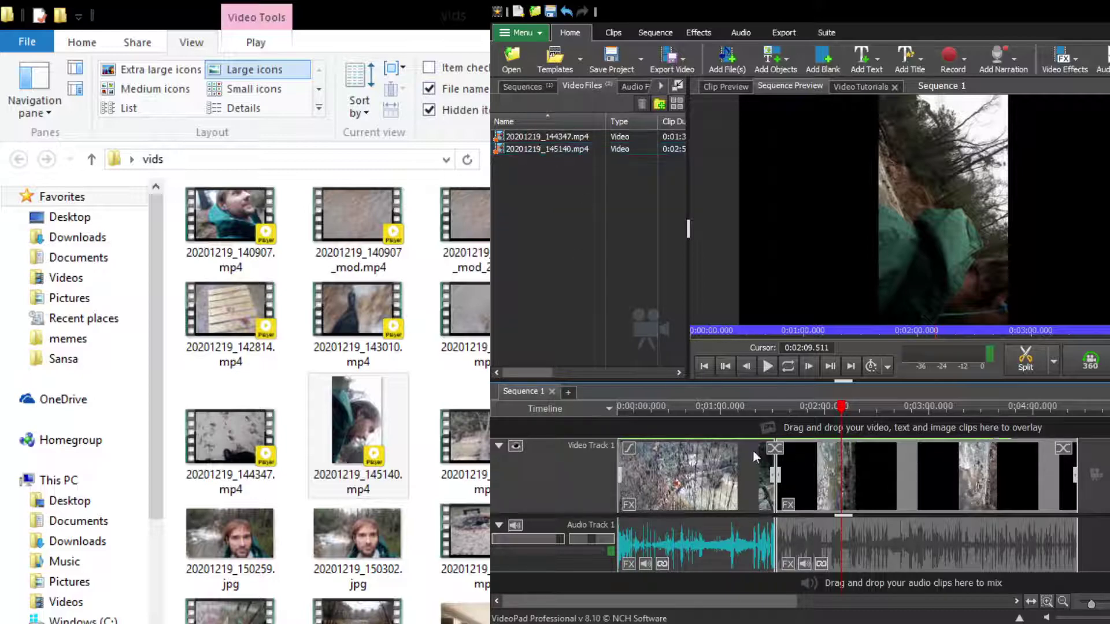
Delete the sideways 20201219_145140.mp4 from the sequence and from Video Files
{"action": "left_click", "coordinate": [921, 474]}
{"action": "key", "text": "Delete"}
{"action": "left_click", "coordinate": [600, 149]}
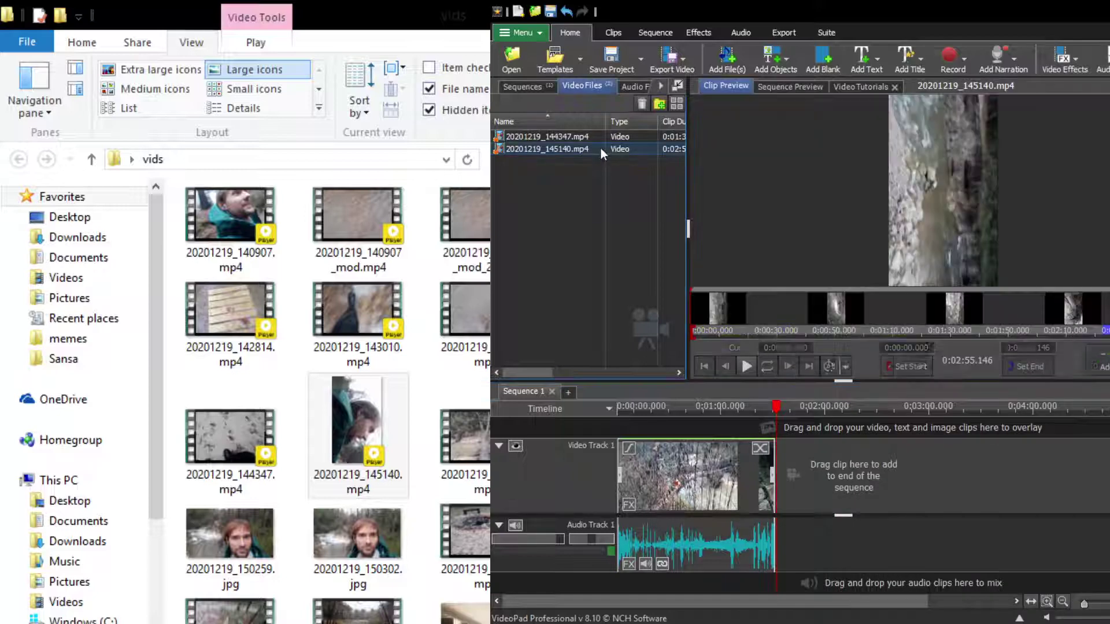
{"action": "key", "text": "Delete"}
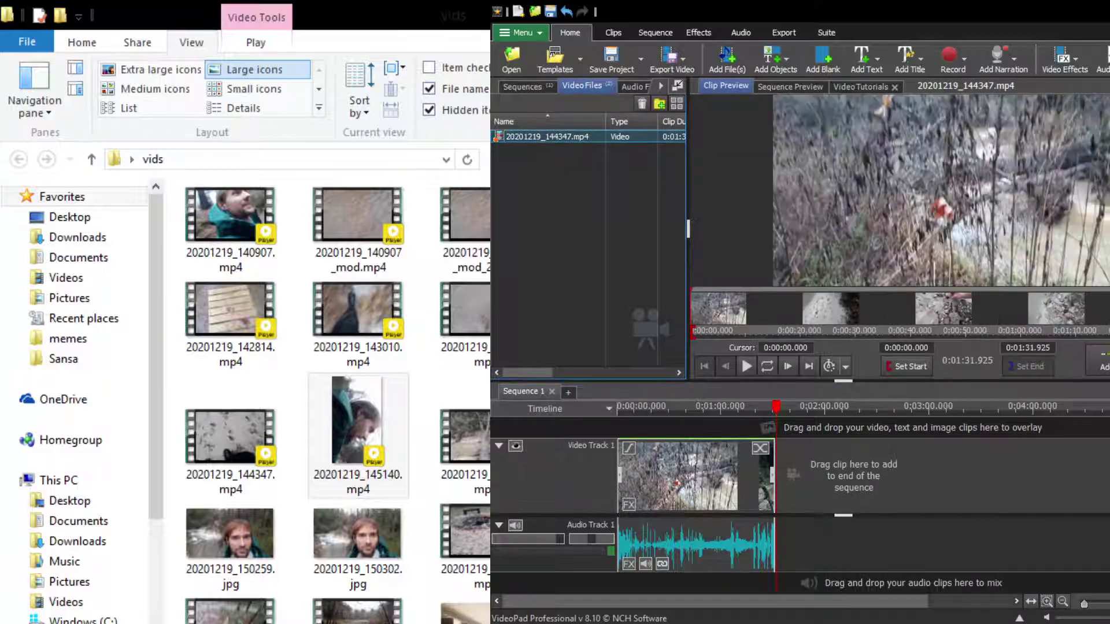
Re-import 20201219_145140.mp4 from the folder and open it in Clip Preview
{"action": "left_click", "coordinate": [358, 426]}
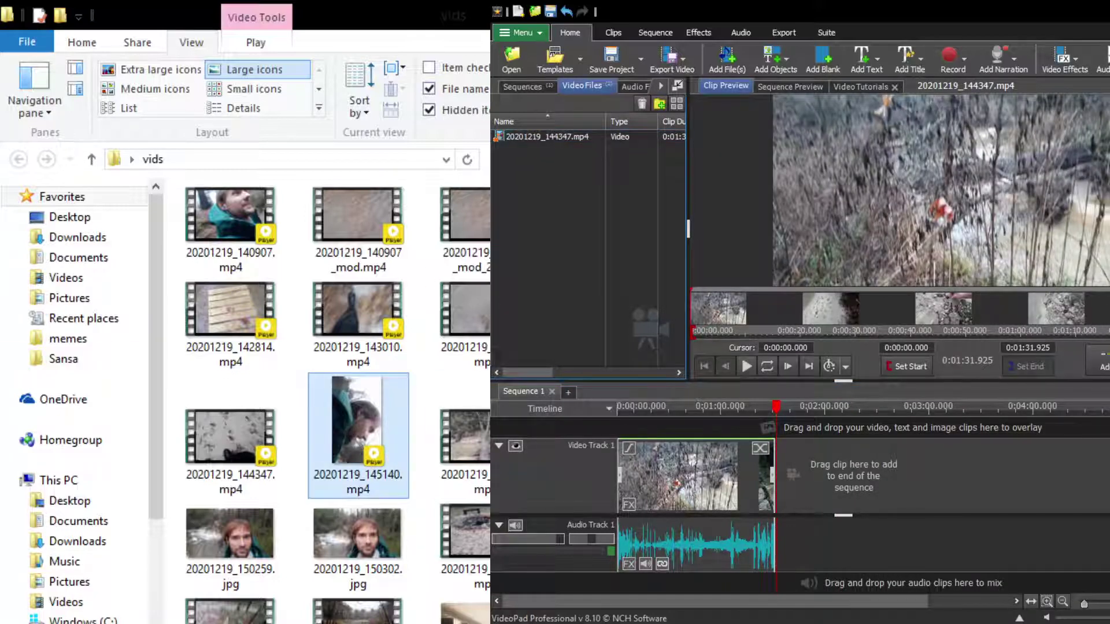
{"action": "left_click_drag", "start_coordinate": [358, 434], "coordinate": [551, 214]}
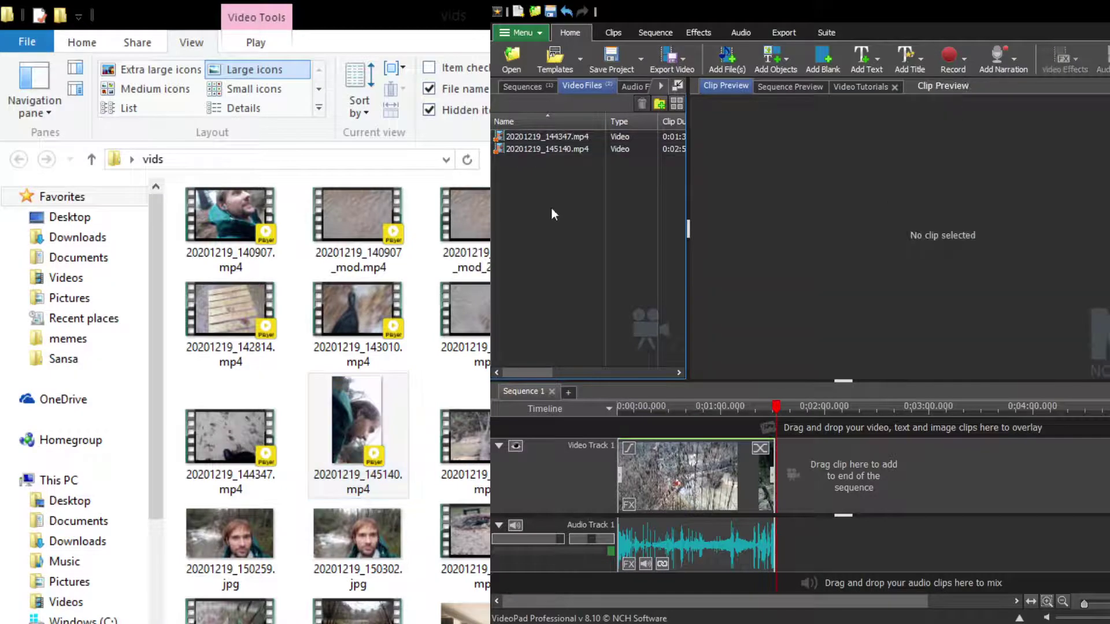
{"action": "left_click", "coordinate": [566, 148]}
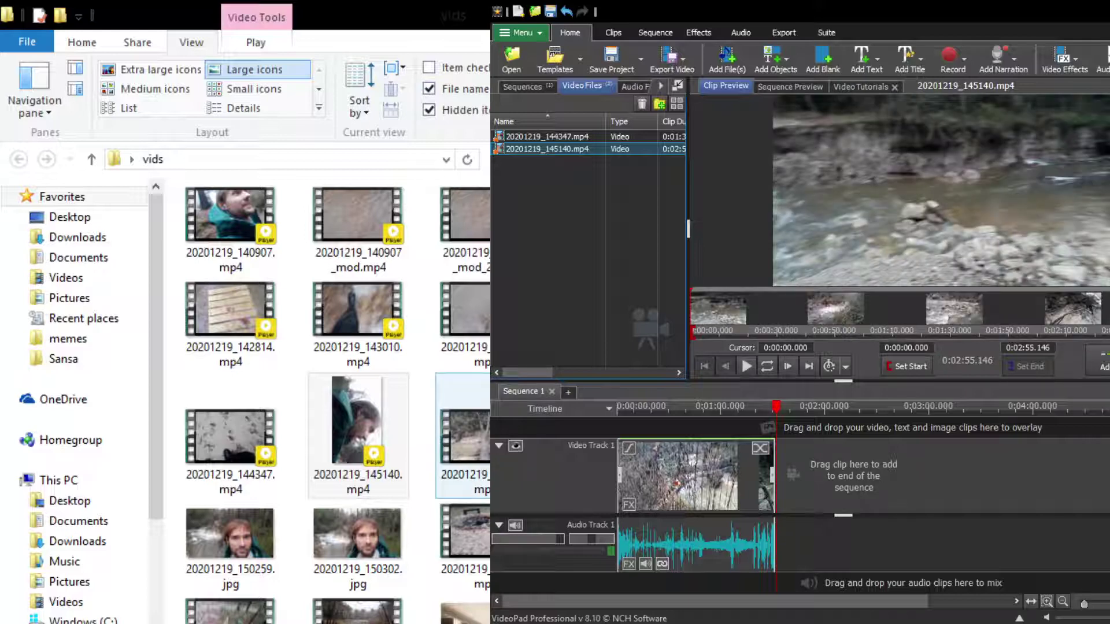
Drop upright 20201219_145140.mp4 into the end-of-sequence zone and scrub into it
{"action": "mouse_move", "coordinate": [546, 149]}
{"action": "left_mouse_down"}
{"action": "mouse_move", "coordinate": [876, 492]}
{"action": "mouse_move", "coordinate": [880, 471]}
{"action": "left_mouse_up"}
{"action": "left_click_drag", "start_coordinate": [768, 408], "coordinate": [755, 408]}
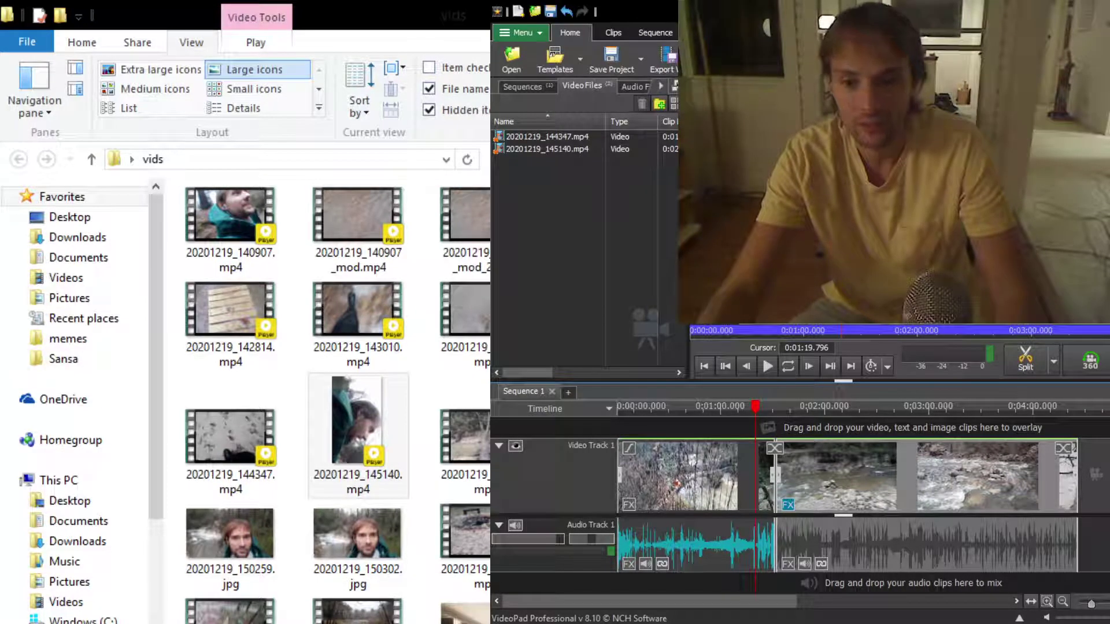
Open 20201219_145140.mp4 from Video Files in Clip Preview, showing its 2:55 duration
{"action": "left_click", "coordinate": [358, 434]}
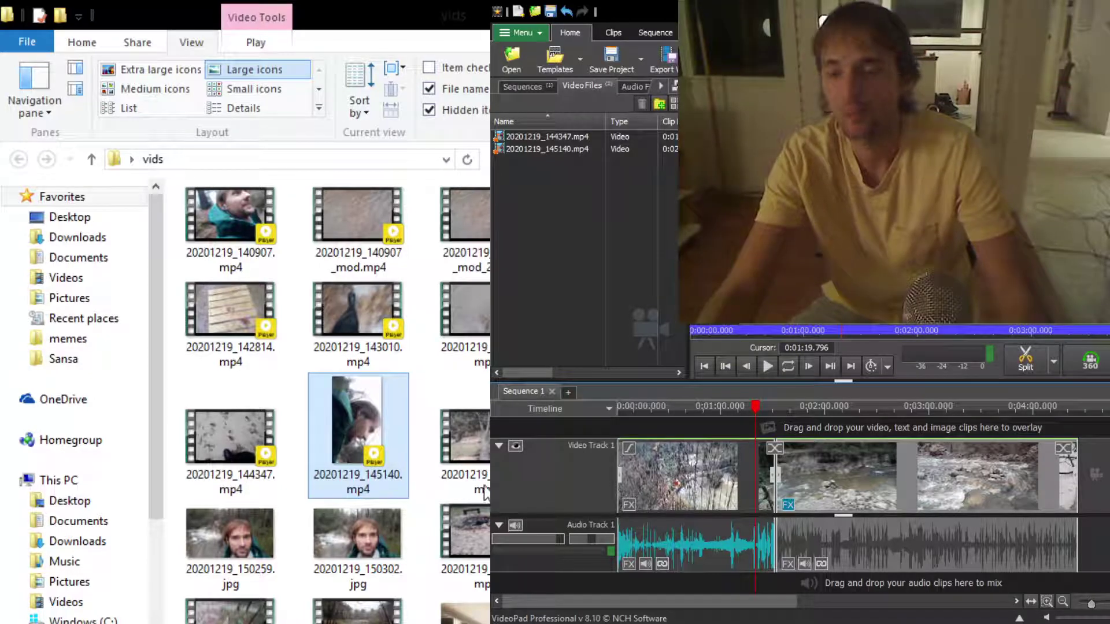
{"action": "left_click", "coordinate": [428, 370]}
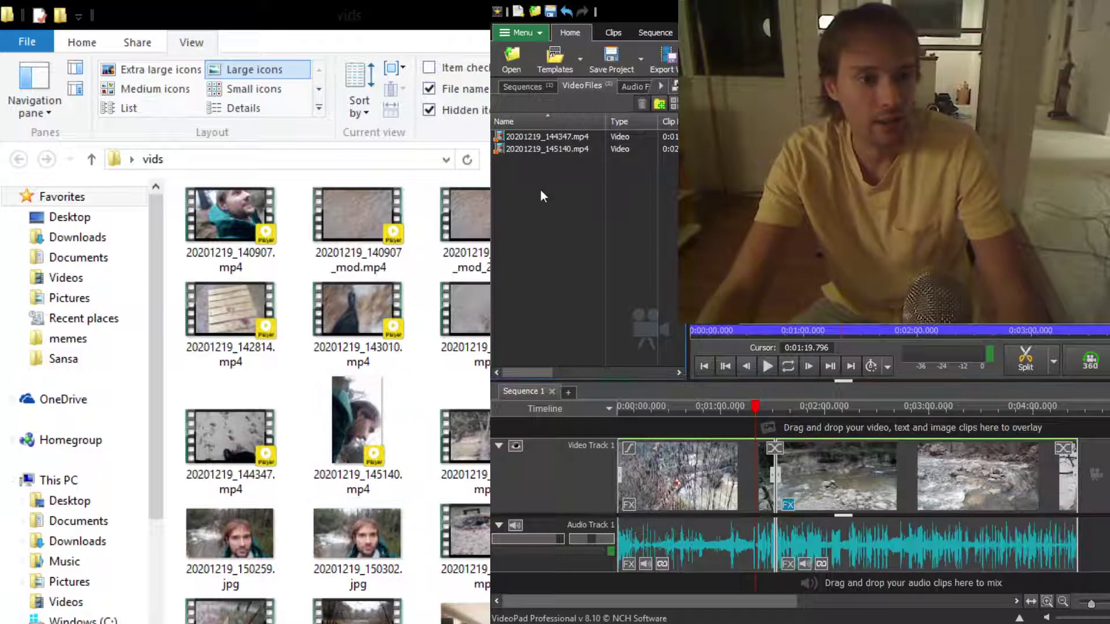
{"action": "left_click", "coordinate": [556, 148]}
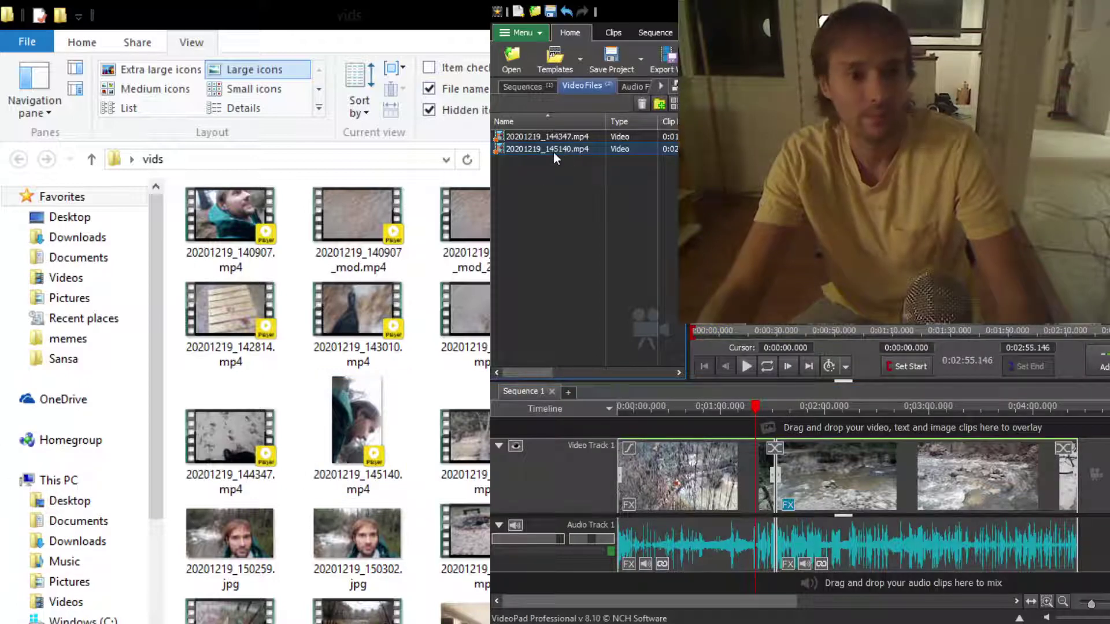